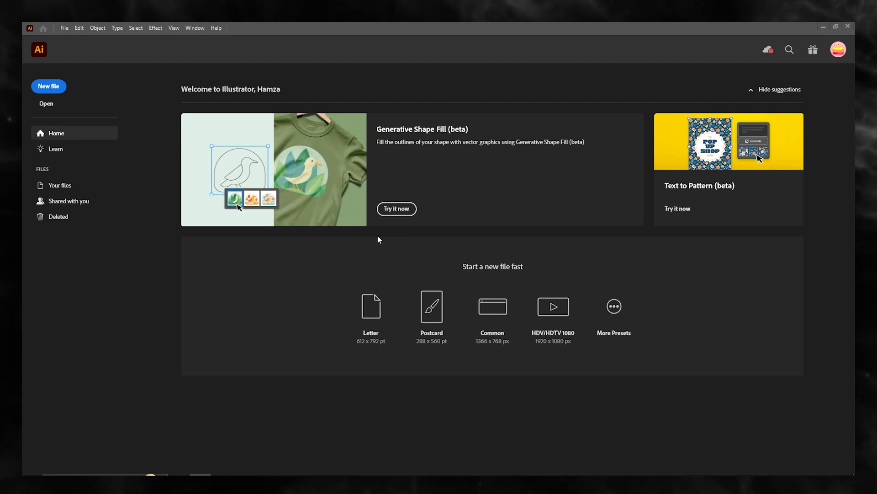
- Create a new blank document
{"action": "left_click", "coordinate": [47, 92]}
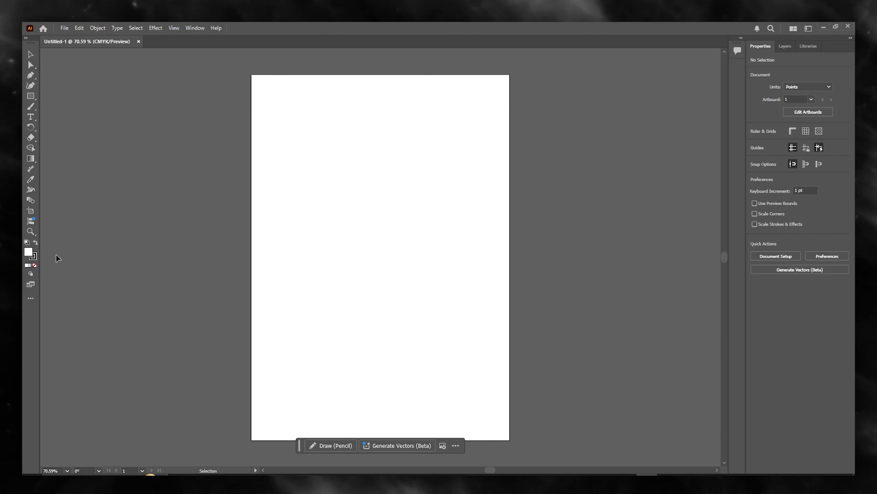
{"action": "scroll", "coordinate": [364, 290], "scroll_direction": "up", "scroll_amount": 2}
{"action": "scroll", "coordinate": [364, 291], "scroll_direction": "down", "scroll_amount": 1}
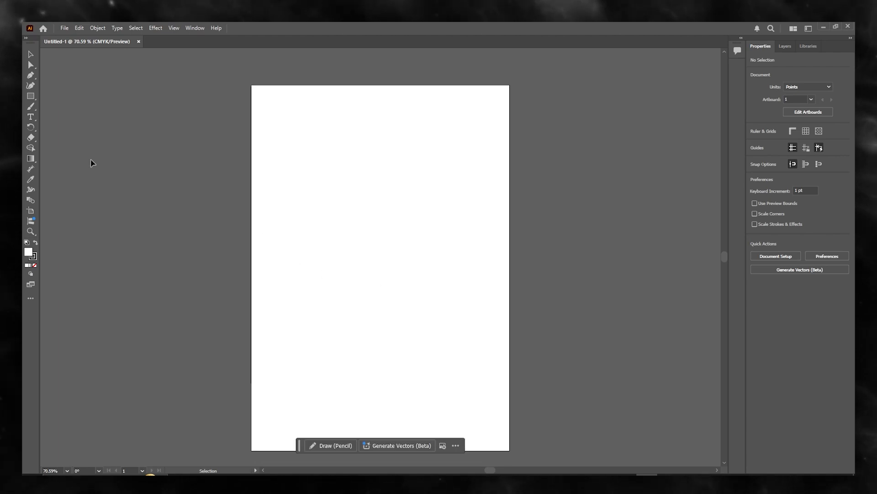
- Cover the whole artboard with a dark green background rectangle and deselect it
{"action": "left_click", "coordinate": [31, 158]}
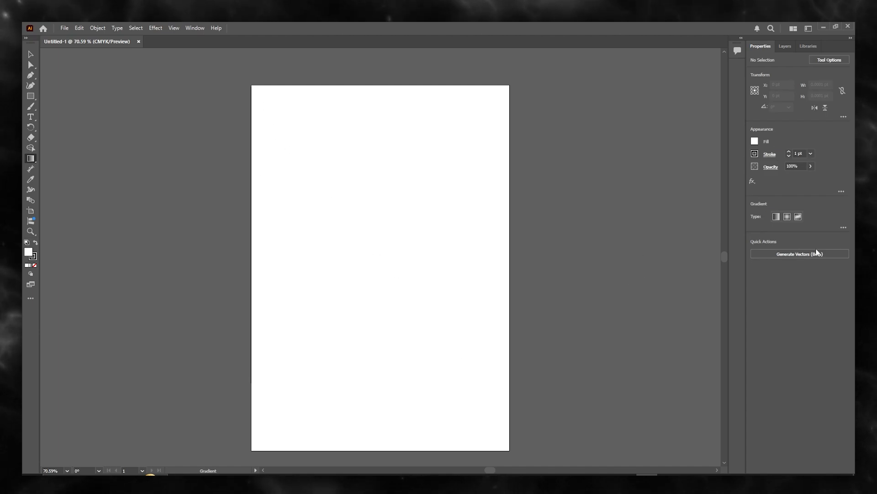
{"action": "right_click", "coordinate": [35, 160]}
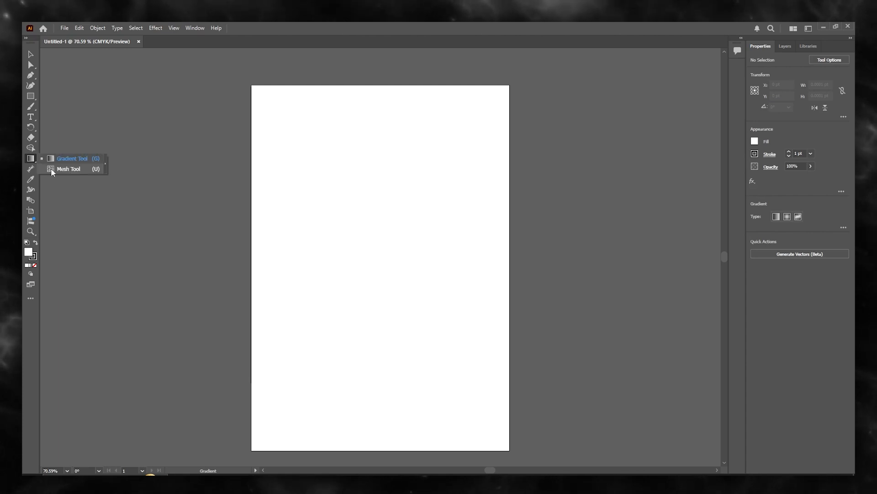
{"action": "left_click", "coordinate": [59, 156]}
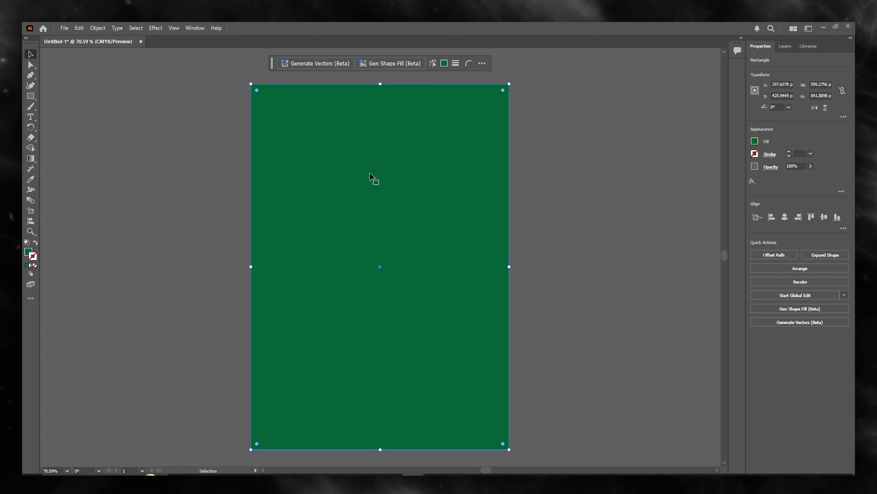
{"action": "key", "text": "ctrl+shift+a"}
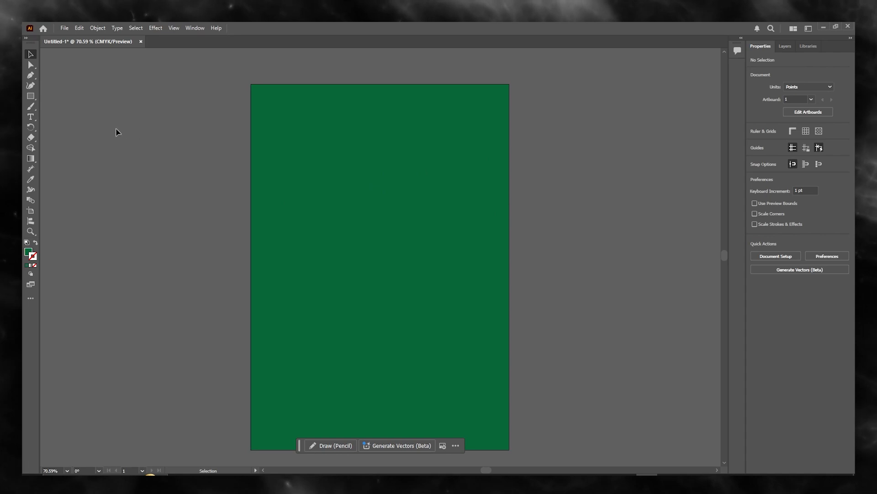
- Draw a tilted star about 219 by 214 pt in the upper right of the artboard with the Star Tool
{"action": "key", "text": "b"}
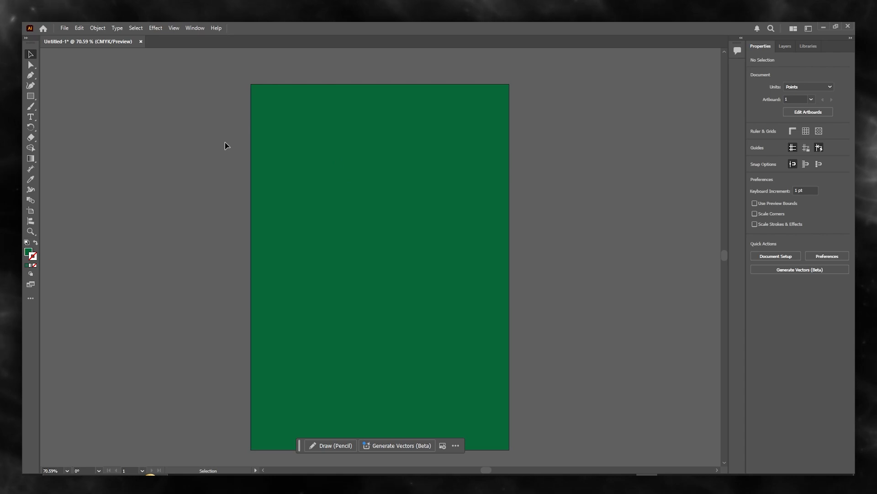
{"action": "left_click", "coordinate": [30, 96]}
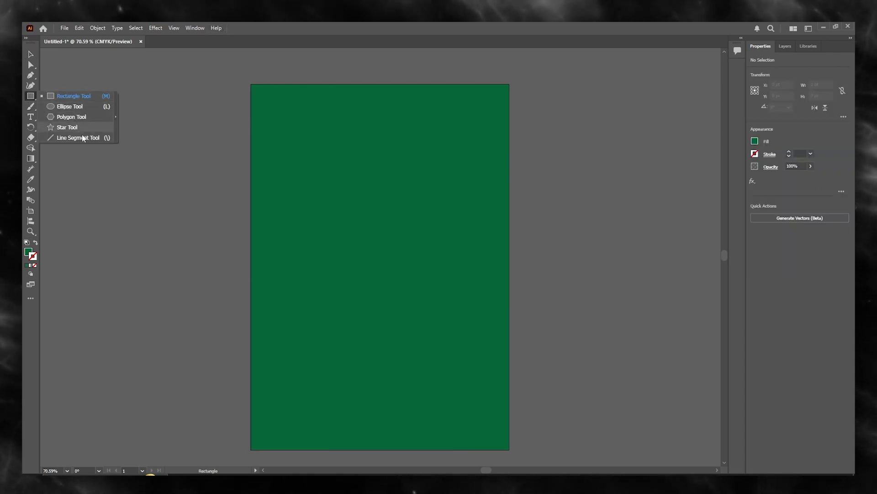
{"action": "left_click", "coordinate": [81, 128]}
{"action": "left_click_drag", "start_coordinate": [452, 198], "coordinate": [436, 235]}
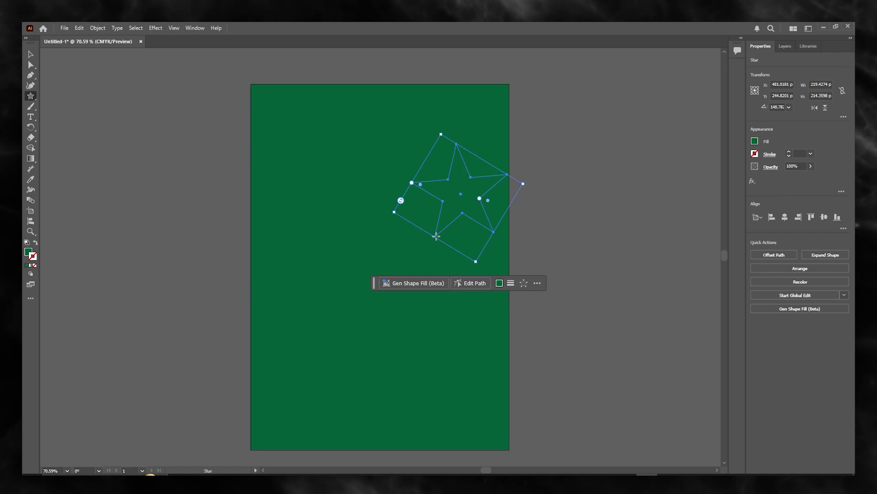
{"action": "key", "text": "ctrl+z"}
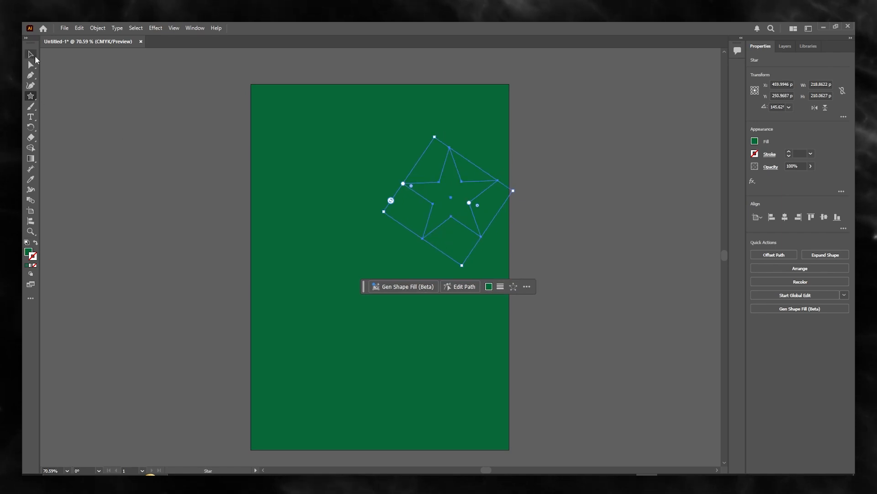
- Enlarge the star to about 351 by 331 pt and deselect it
{"action": "left_click", "coordinate": [35, 57]}
{"action": "left_click_drag", "start_coordinate": [461, 192], "coordinate": [424, 219]}
{"action": "left_click_drag", "start_coordinate": [386, 162], "coordinate": [364, 90]}
{"action": "left_click_drag", "start_coordinate": [401, 149], "coordinate": [457, 199]}
{"action": "left_click_drag", "start_coordinate": [539, 205], "coordinate": [570, 182]}
{"action": "left_click", "coordinate": [570, 183]}
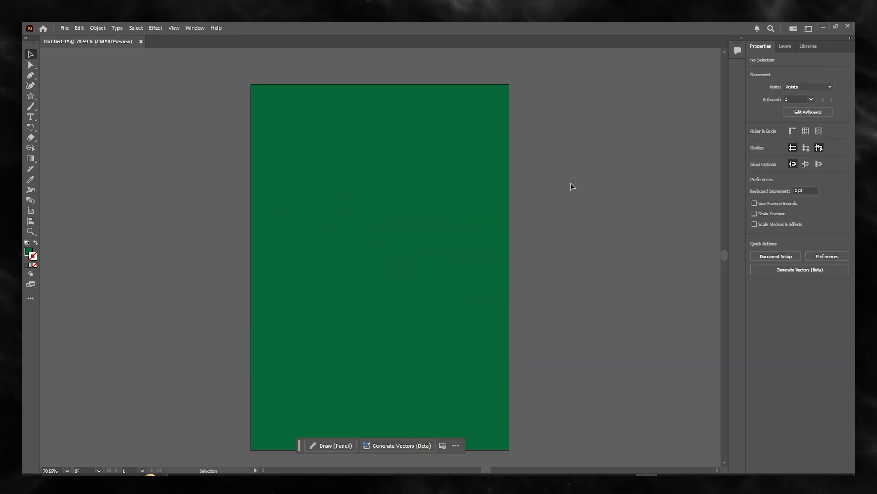
- Change the star's fill to light orange and shift it slightly left
{"action": "left_click", "coordinate": [430, 189]}
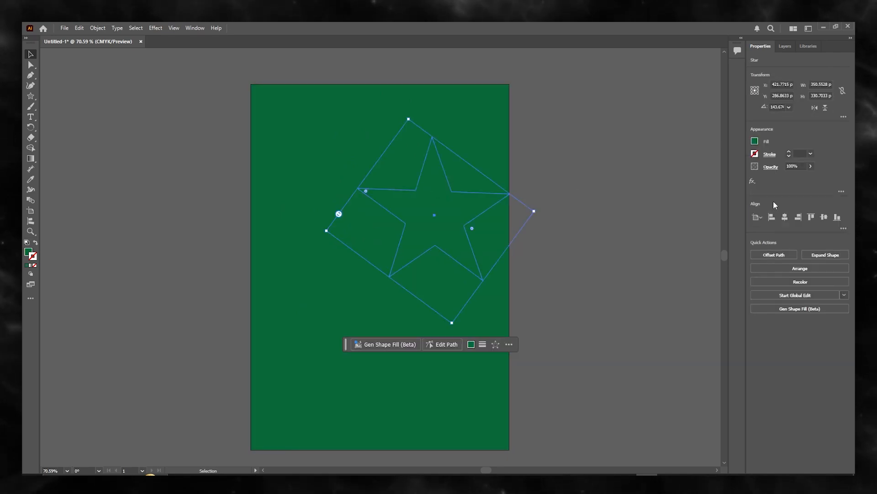
{"action": "left_click", "coordinate": [755, 141]}
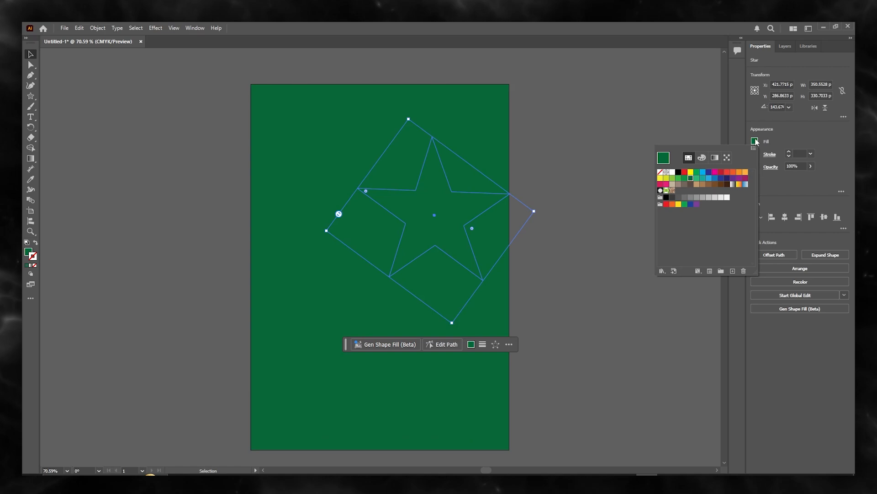
{"action": "left_click", "coordinate": [710, 178]}
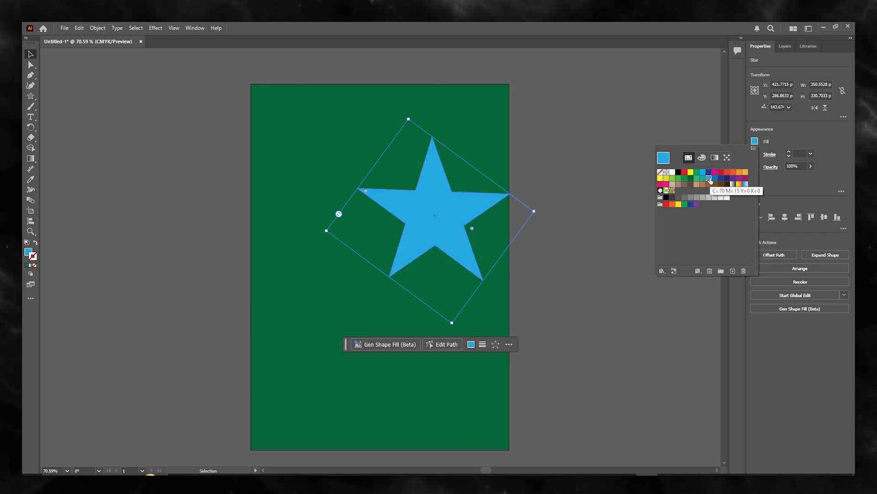
{"action": "left_click", "coordinate": [746, 173]}
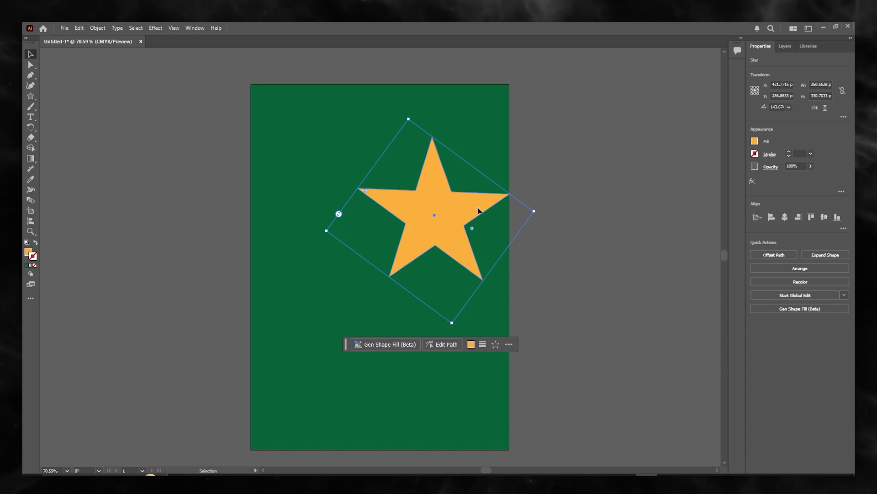
{"action": "left_click_drag", "start_coordinate": [478, 210], "coordinate": [474, 211]}
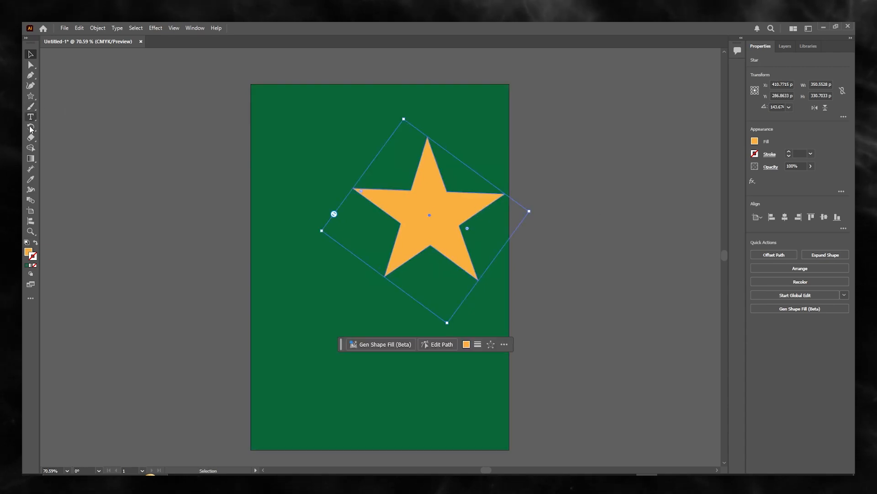
- Draw a circle about 167 by 173 pt in the upper left of the artboard with the Ellipse Tool
{"action": "left_click", "coordinate": [32, 96]}
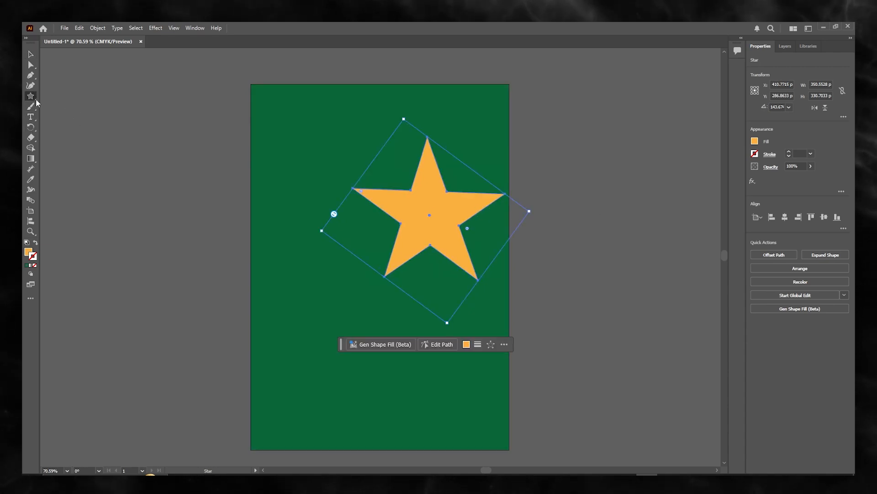
{"action": "right_click", "coordinate": [34, 100]}
{"action": "left_click", "coordinate": [73, 107]}
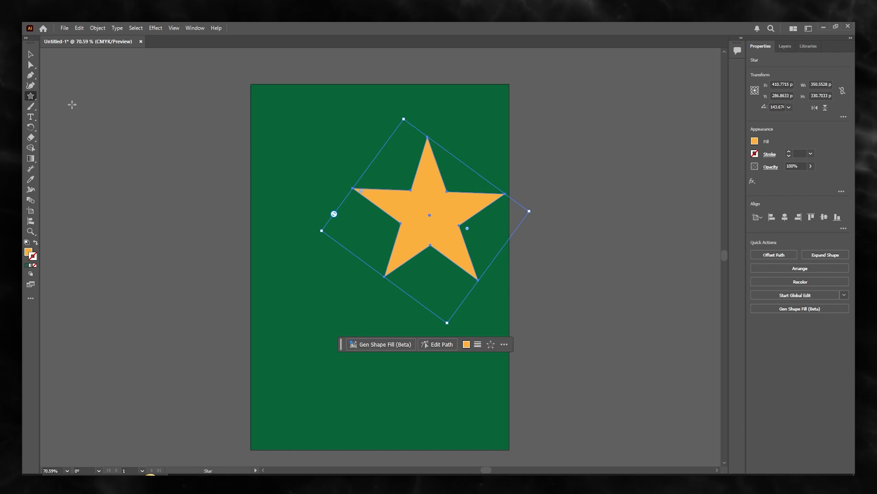
{"action": "left_click_drag", "start_coordinate": [266, 141], "coordinate": [339, 216]}
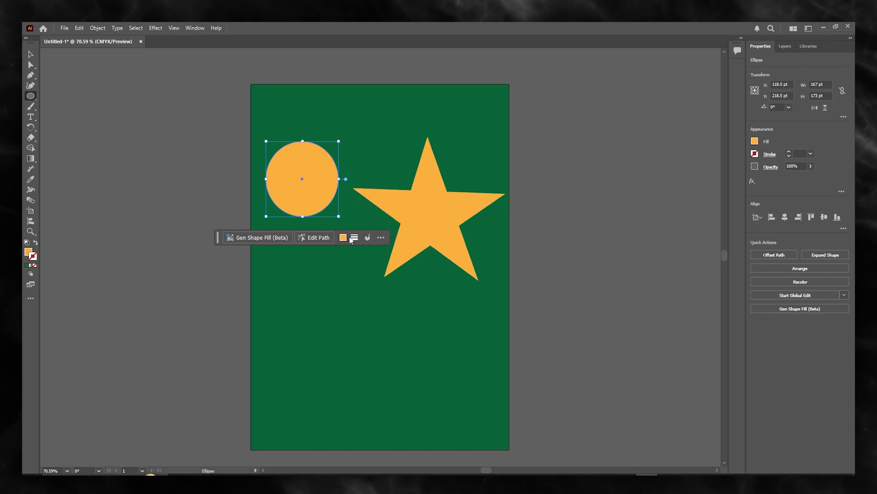
- Fill the circle with cyan blue
{"action": "left_click", "coordinate": [343, 237]}
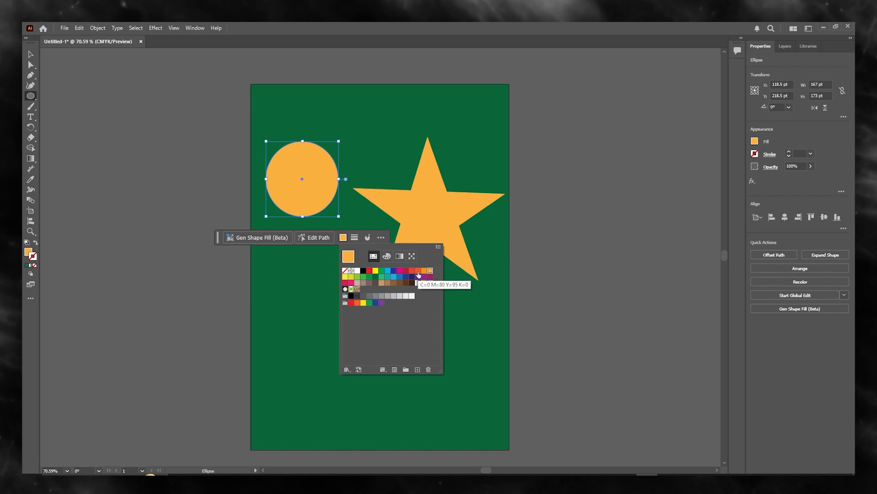
{"action": "left_click", "coordinate": [388, 270]}
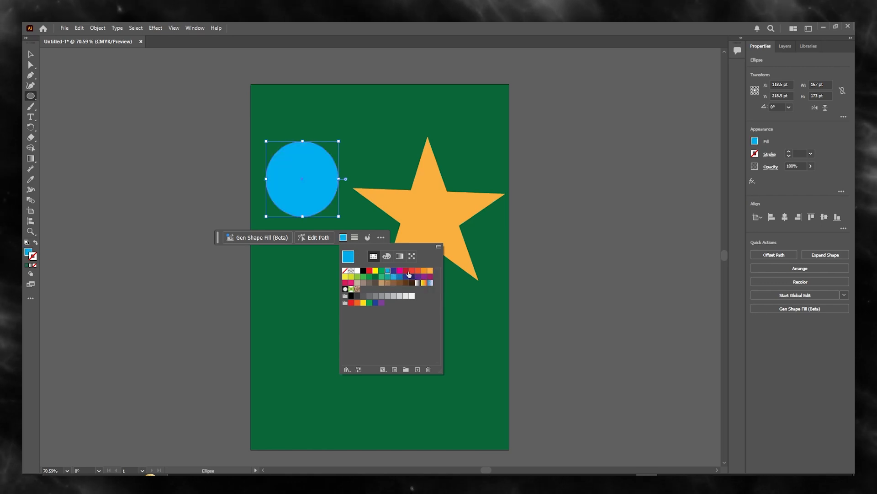
{"action": "left_click", "coordinate": [578, 267]}
{"action": "left_click", "coordinate": [460, 266]}
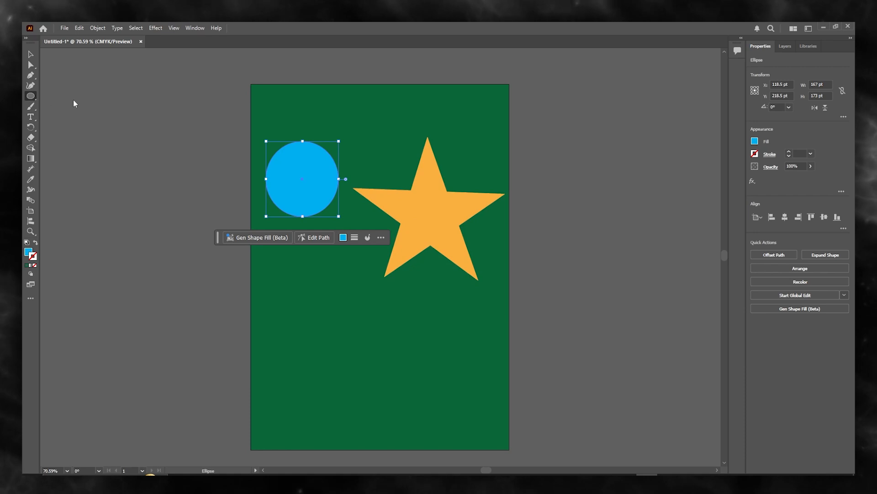
- Draw a rectangle about 117 by 64 pt below the circle and fill it with red-orange
{"action": "left_click_drag", "start_coordinate": [31, 98], "coordinate": [57, 95]}
{"action": "left_click_drag", "start_coordinate": [287, 252], "coordinate": [338, 280]}
{"action": "left_click", "coordinate": [377, 302]}
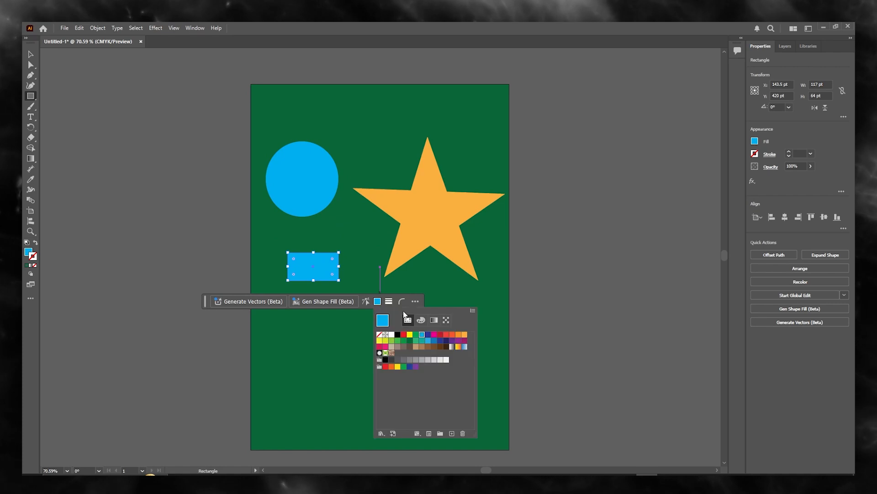
{"action": "left_click", "coordinate": [452, 334]}
{"action": "left_click", "coordinate": [595, 295]}
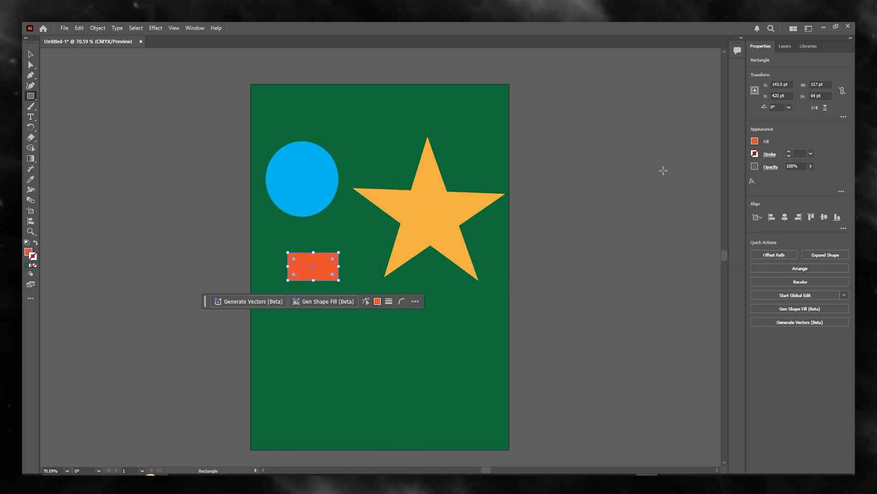
- Blend the circle, the rectangle and the star together with the Blend tool
{"action": "left_click", "coordinate": [31, 200]}
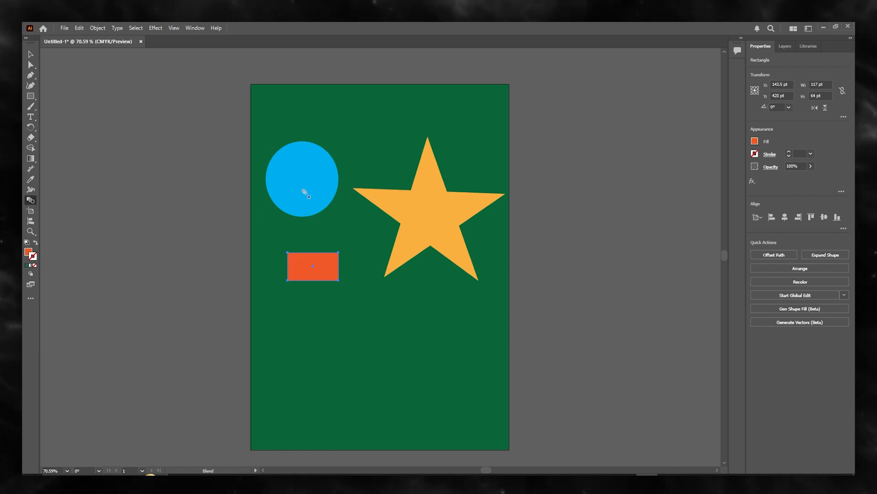
{"action": "left_click", "coordinate": [322, 210]}
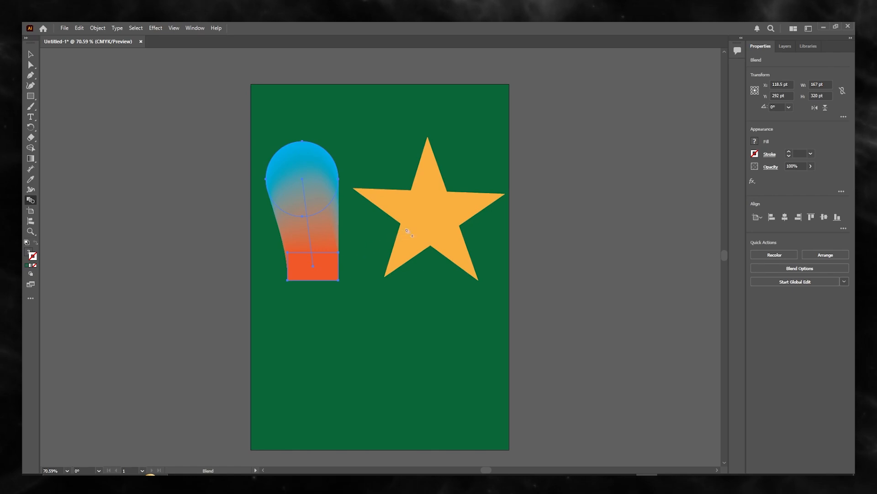
{"action": "left_click", "coordinate": [436, 222]}
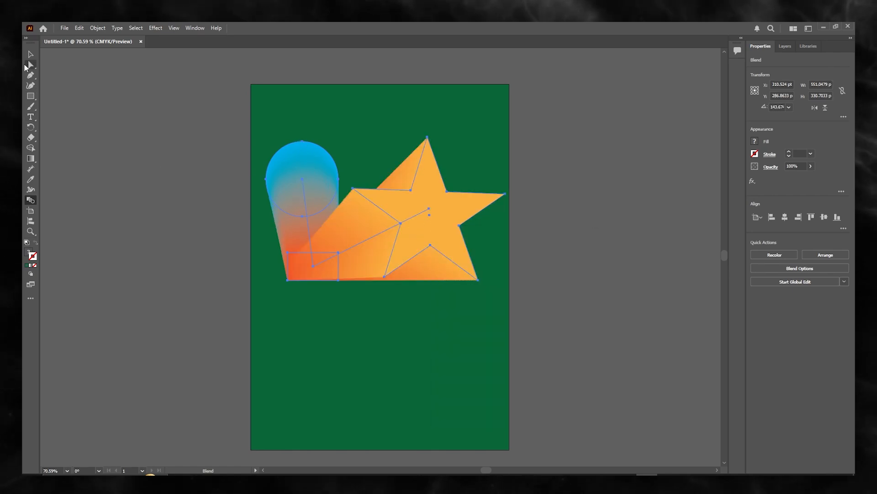
- Move the blended objects down slightly and deselect them
{"action": "left_click", "coordinate": [31, 54]}
{"action": "left_click_drag", "start_coordinate": [266, 137], "coordinate": [269, 179]}
{"action": "left_click", "coordinate": [543, 197]}
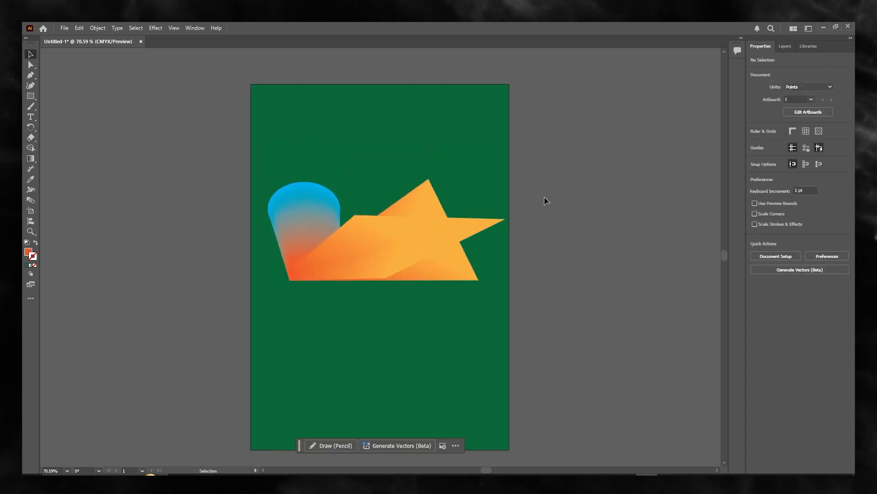
- Give the blend a black stroke
{"action": "left_click", "coordinate": [416, 259]}
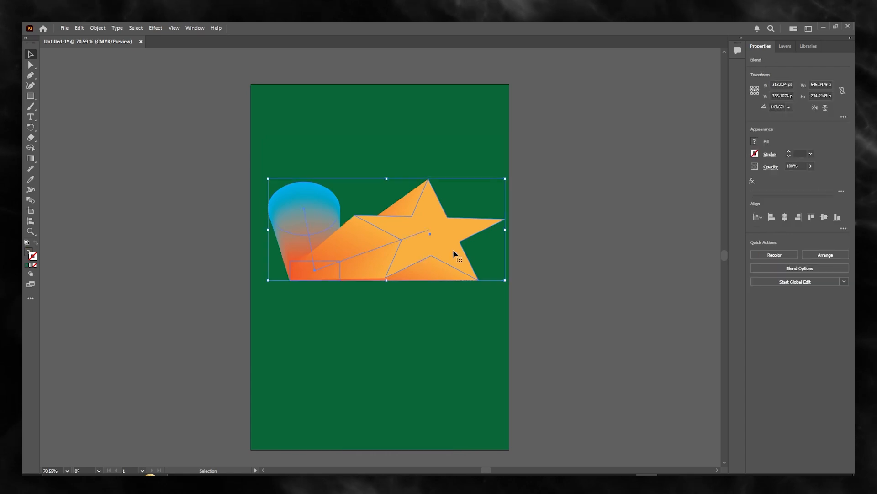
{"action": "left_click", "coordinate": [595, 255]}
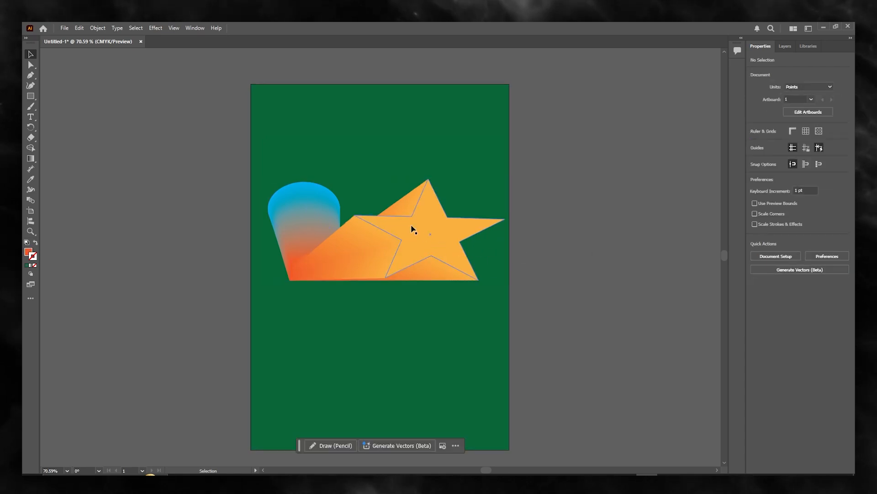
{"action": "left_click", "coordinate": [446, 250]}
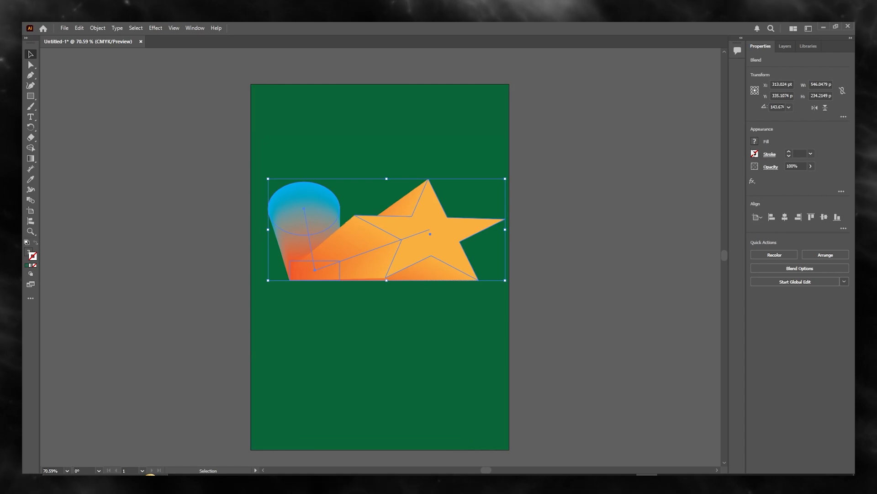
{"action": "left_click", "coordinate": [755, 156]}
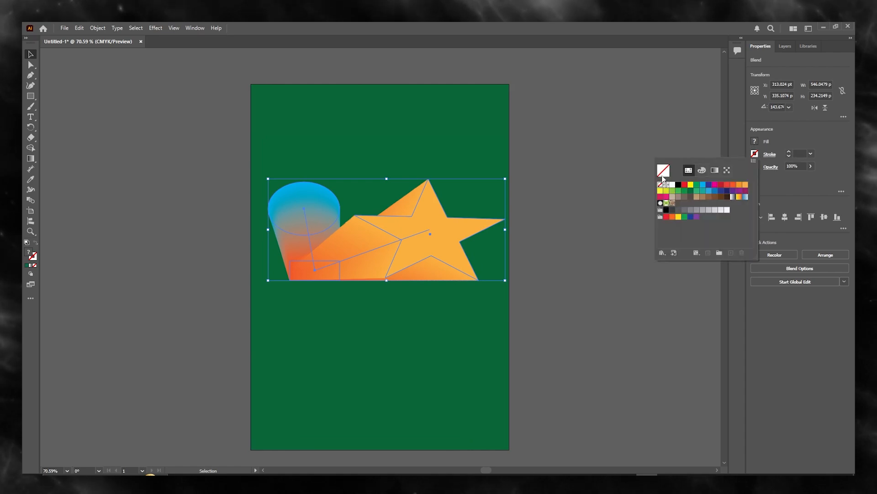
{"action": "left_click", "coordinate": [678, 184]}
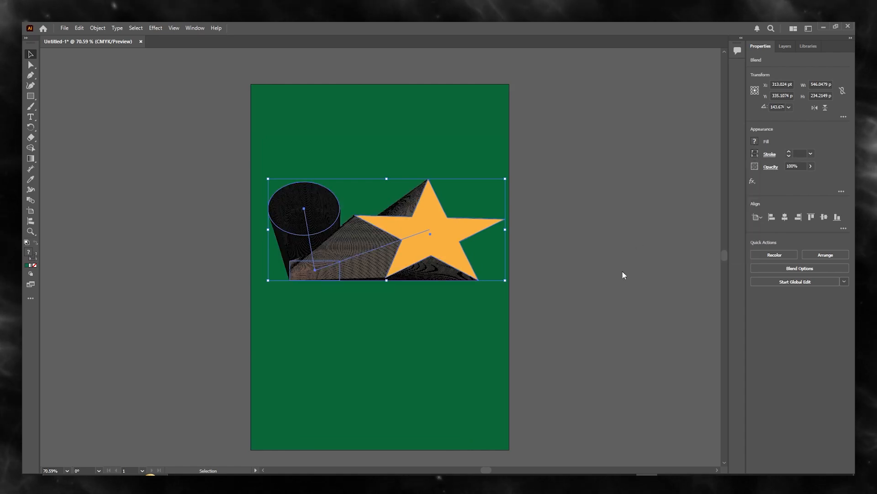
{"action": "left_click", "coordinate": [577, 274]}
- Nudge the blend slightly down and left, then deselect it
{"action": "mouse_move", "coordinate": [425, 248]}
{"action": "left_mouse_down"}
{"action": "mouse_move", "coordinate": [401, 157]}
{"action": "mouse_move", "coordinate": [418, 257]}
{"action": "left_mouse_up"}
{"action": "left_click", "coordinate": [550, 261]}
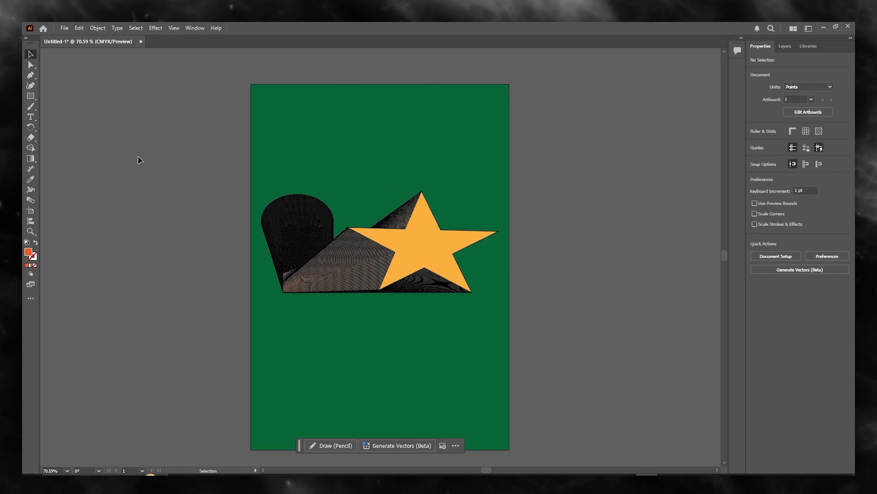
- Draw an area text box below the blend and replace its placeholder with "5 Stars Illustrated"
{"action": "left_click", "coordinate": [31, 119]}
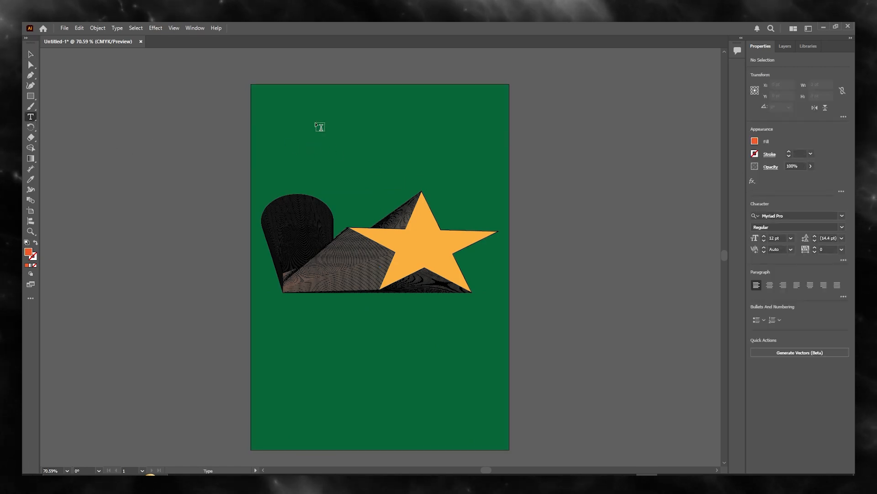
{"action": "left_click_drag", "start_coordinate": [286, 310], "coordinate": [483, 393]}
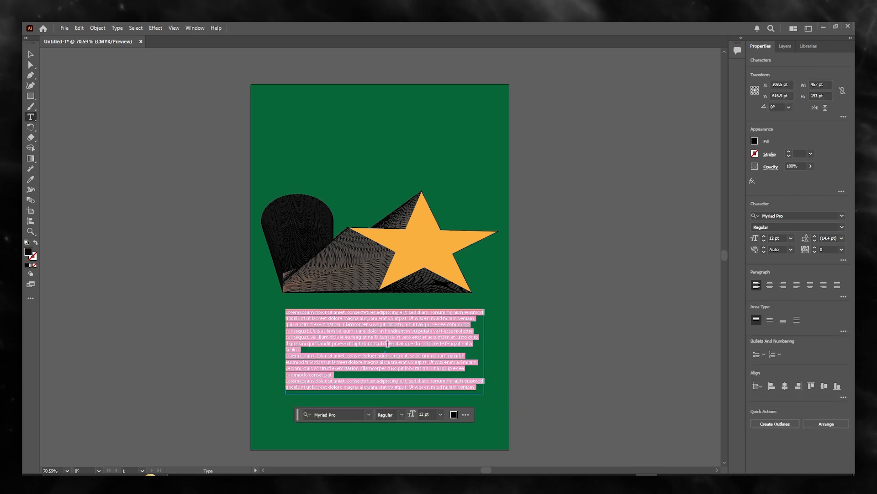
{"action": "key", "text": "BackSpace"}
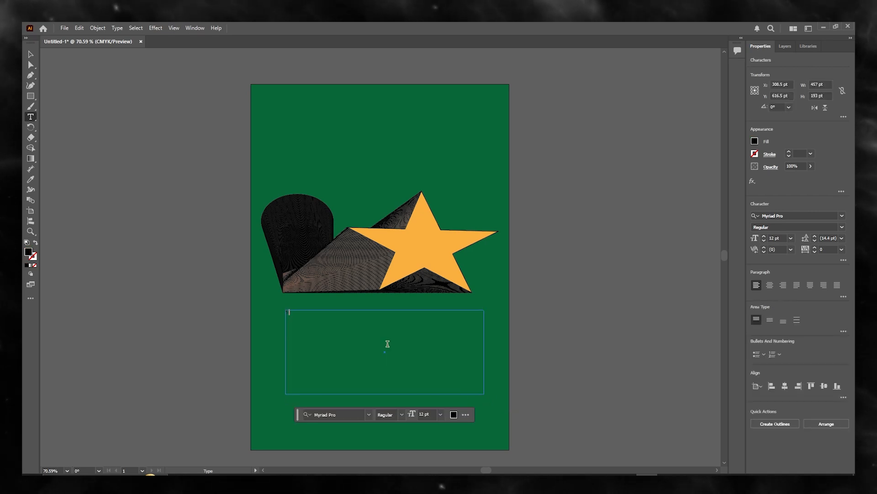
{"action": "type", "text": "5 SAtar"}
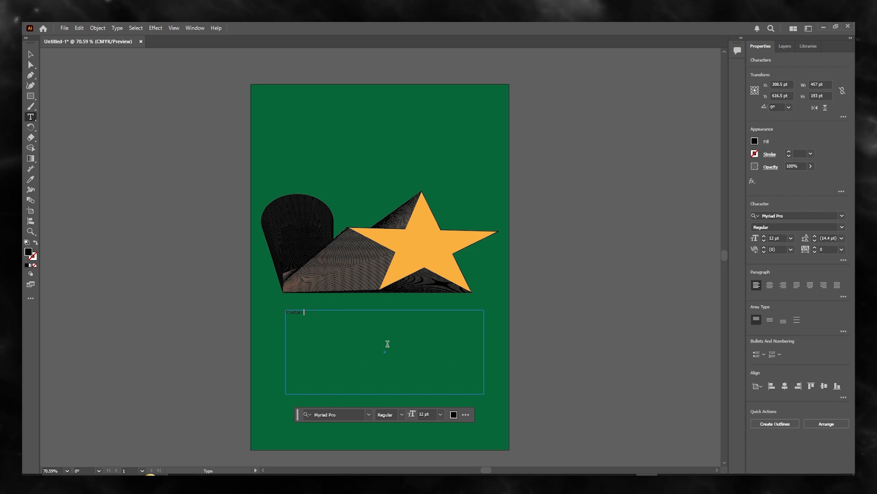
{"action": "type", "text": "s Illustrator"}
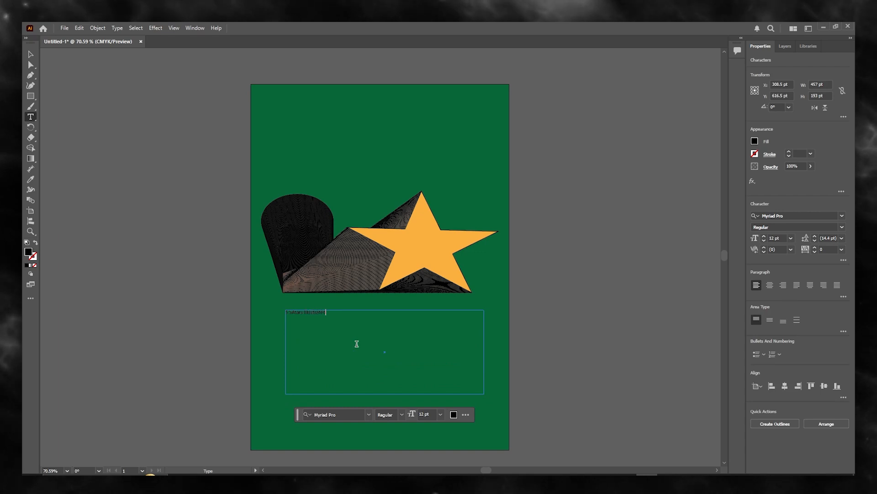
- Select the heading text and set its font to Mabella at 72 pt
{"action": "left_click_drag", "start_coordinate": [326, 312], "coordinate": [285, 313]}
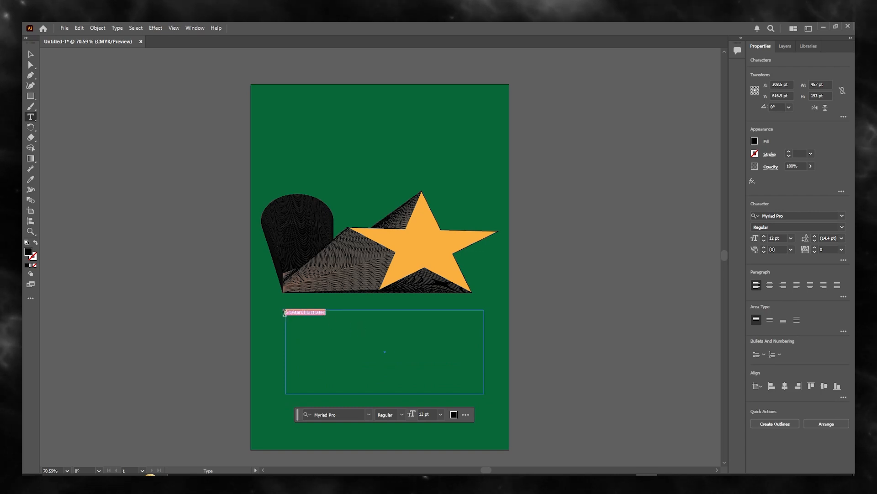
{"action": "left_click", "coordinate": [285, 313]}
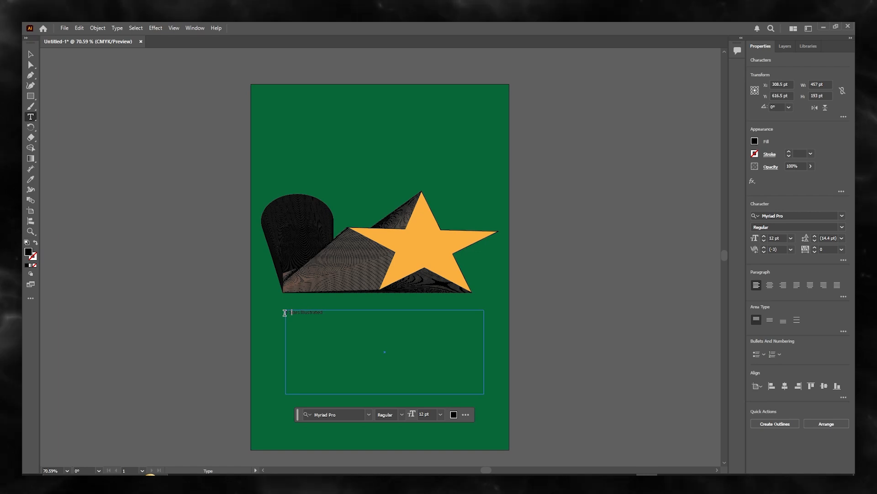
{"action": "left_click_drag", "start_coordinate": [350, 319], "coordinate": [262, 302]}
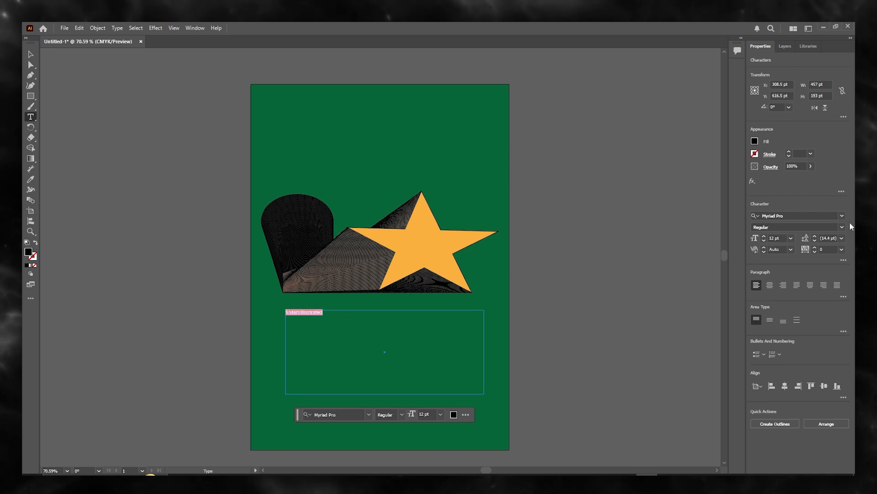
{"action": "left_click", "coordinate": [842, 215]}
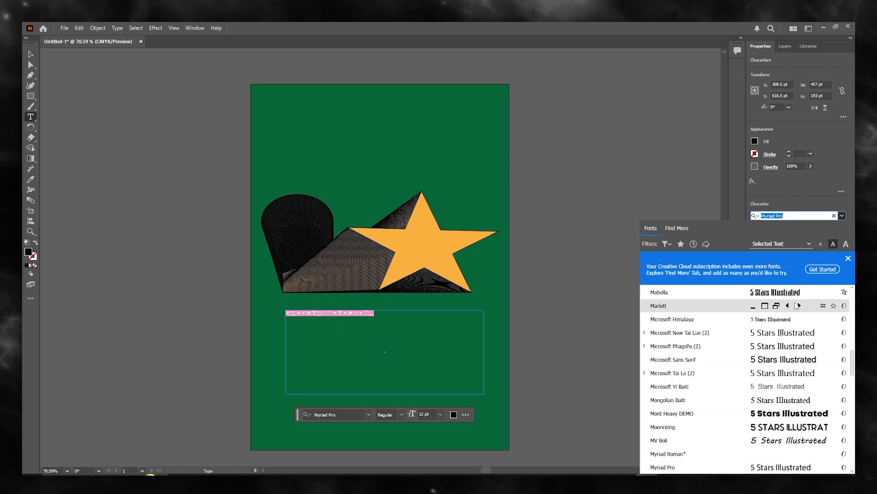
{"action": "left_click", "coordinate": [776, 297]}
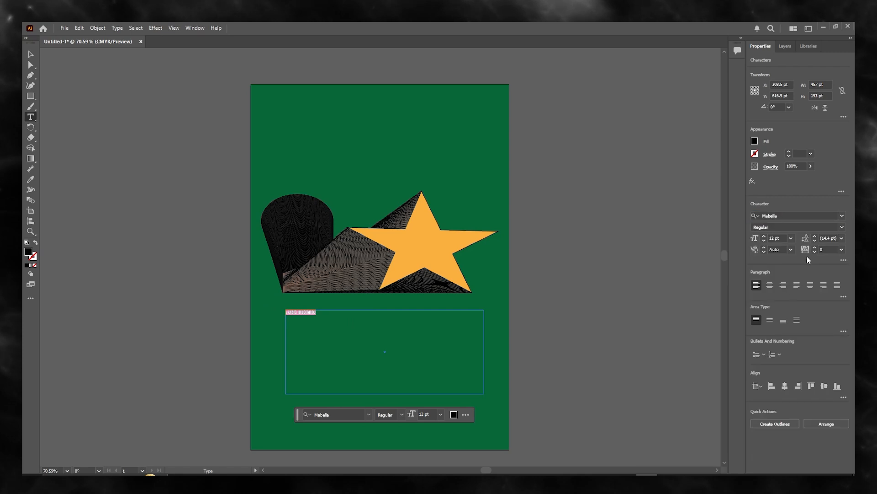
{"action": "left_click", "coordinate": [791, 238]}
{"action": "left_click", "coordinate": [803, 393]}
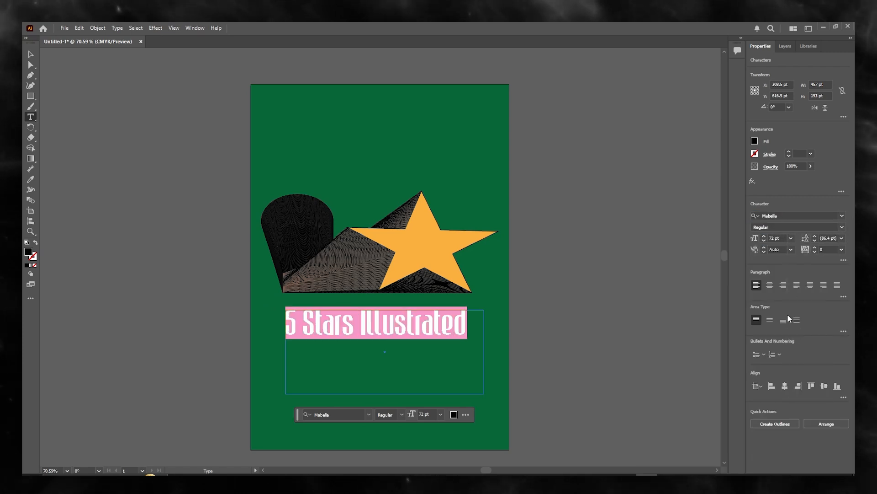
- Try to give the heading text an orange fill swatch, then deselect
{"action": "left_click", "coordinate": [755, 154]}
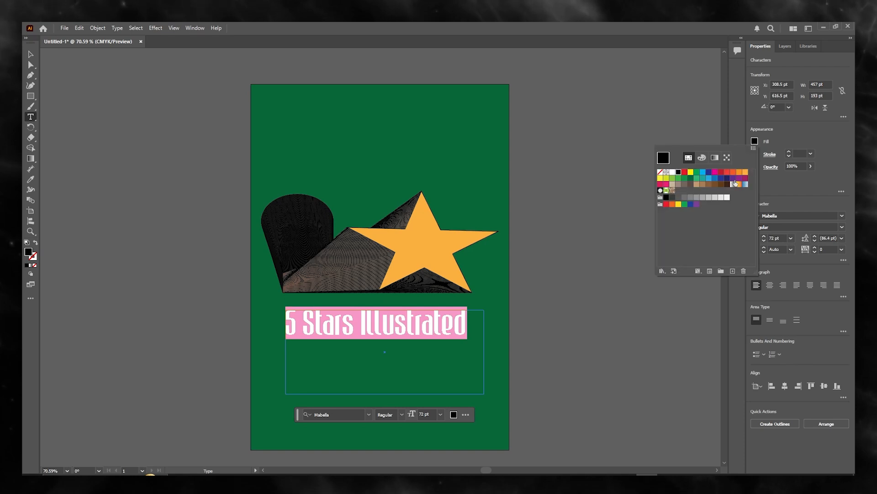
{"action": "left_click", "coordinate": [746, 173]}
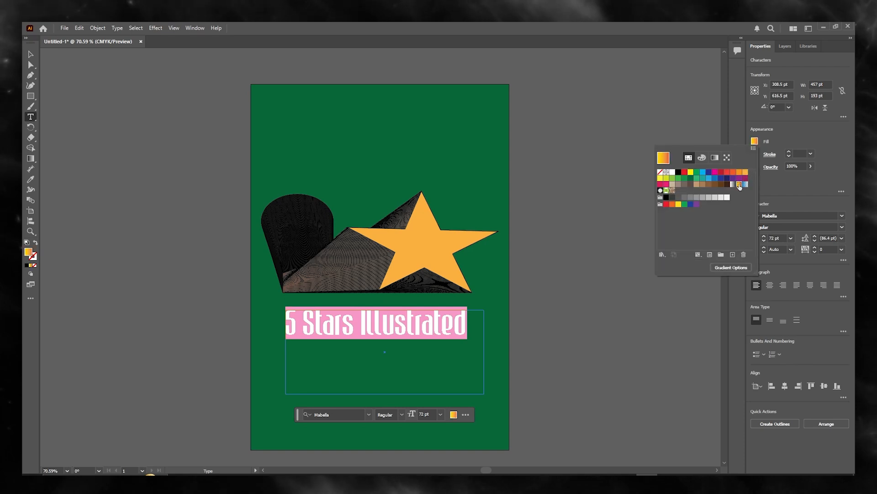
{"action": "left_click", "coordinate": [642, 137]}
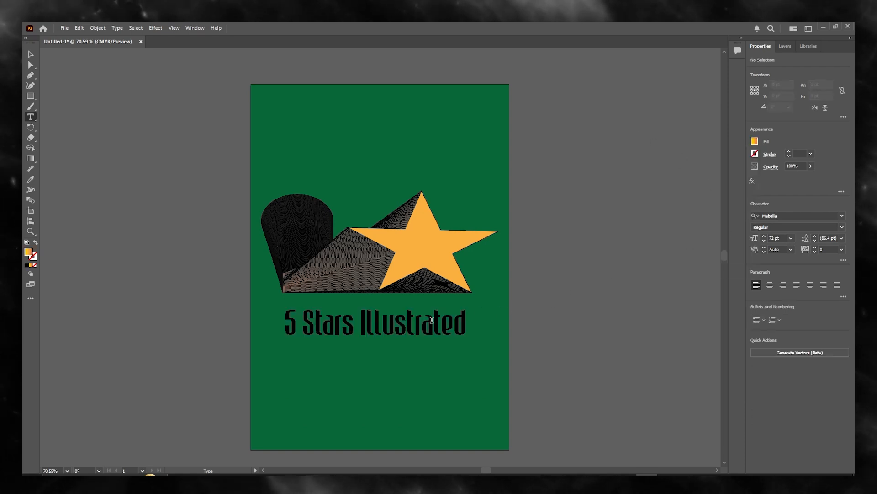
- Select all of the heading text and apply the orange fill swatch to it
{"action": "left_click", "coordinate": [466, 323]}
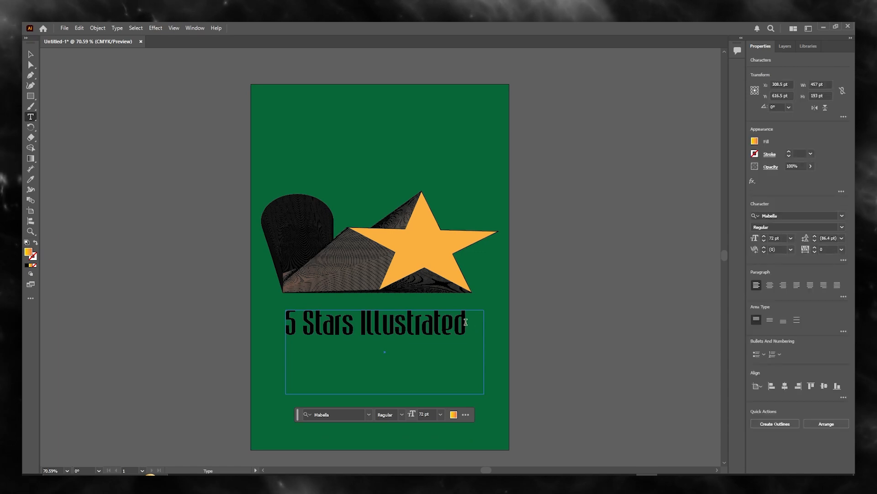
{"action": "left_click_drag", "start_coordinate": [466, 322], "coordinate": [379, 321]}
{"action": "key", "text": "ctrl+a"}
{"action": "left_click", "coordinate": [754, 141]}
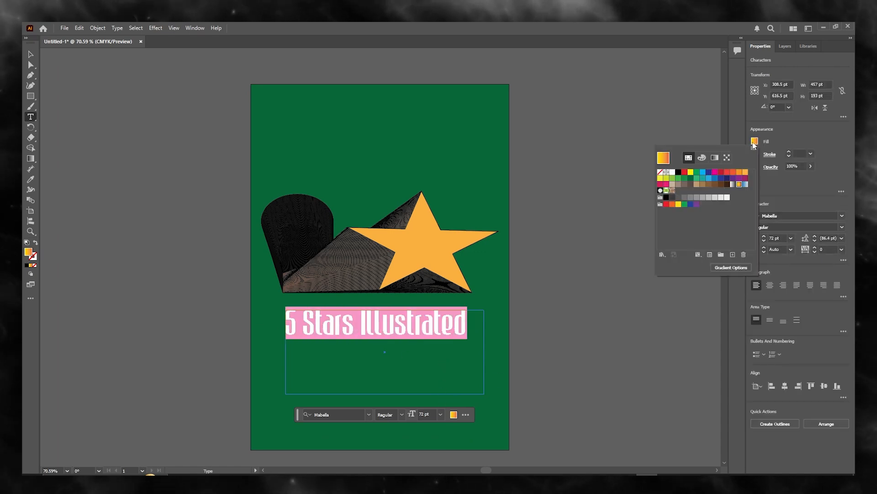
{"action": "left_click", "coordinate": [745, 172]}
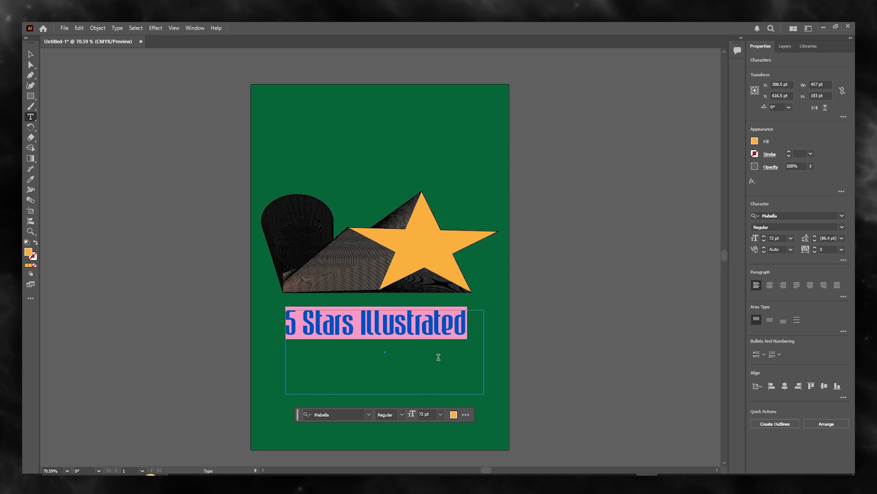
{"action": "left_click", "coordinate": [438, 357]}
- Move the heading text slightly down and right, then deselect it
{"action": "left_click", "coordinate": [31, 54]}
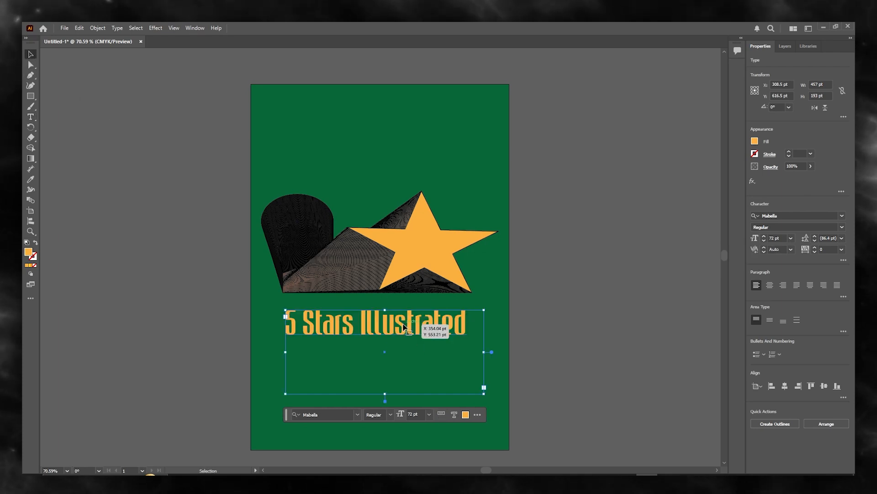
{"action": "left_click_drag", "start_coordinate": [403, 327], "coordinate": [424, 337]}
{"action": "left_click", "coordinate": [564, 303]}
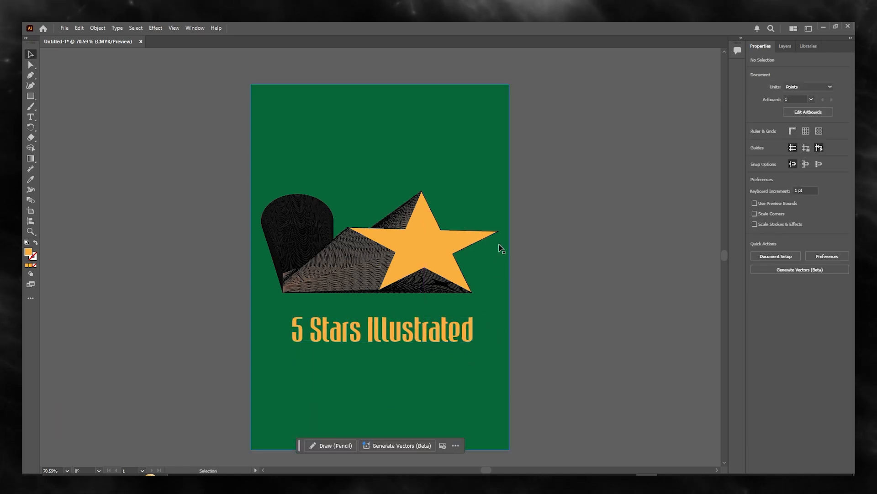